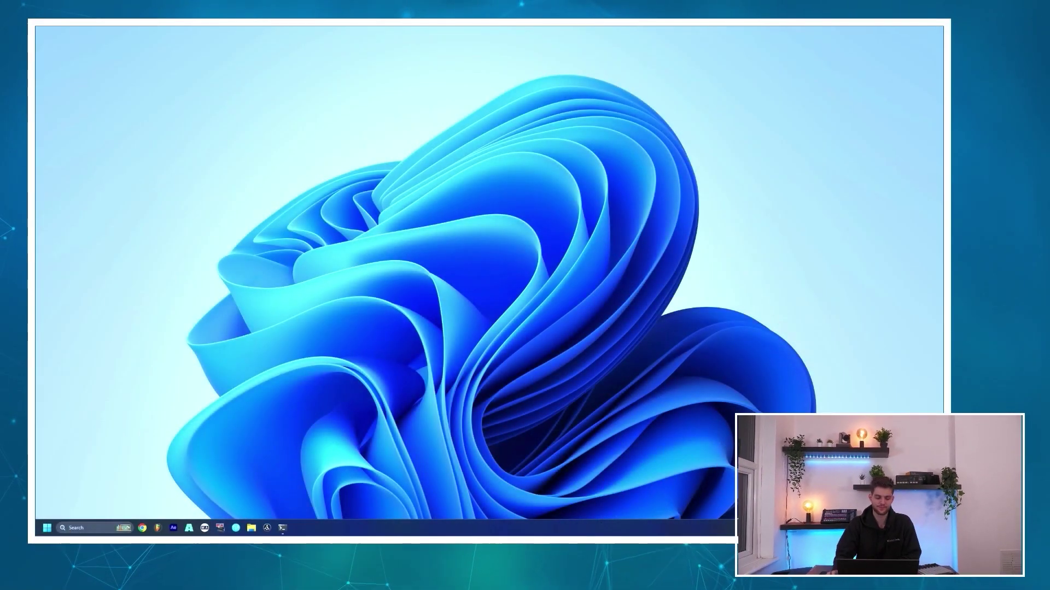
Step: Open Central Control Elite and view the project options without changing any
{"action": "left_click", "coordinate": [236, 527]}
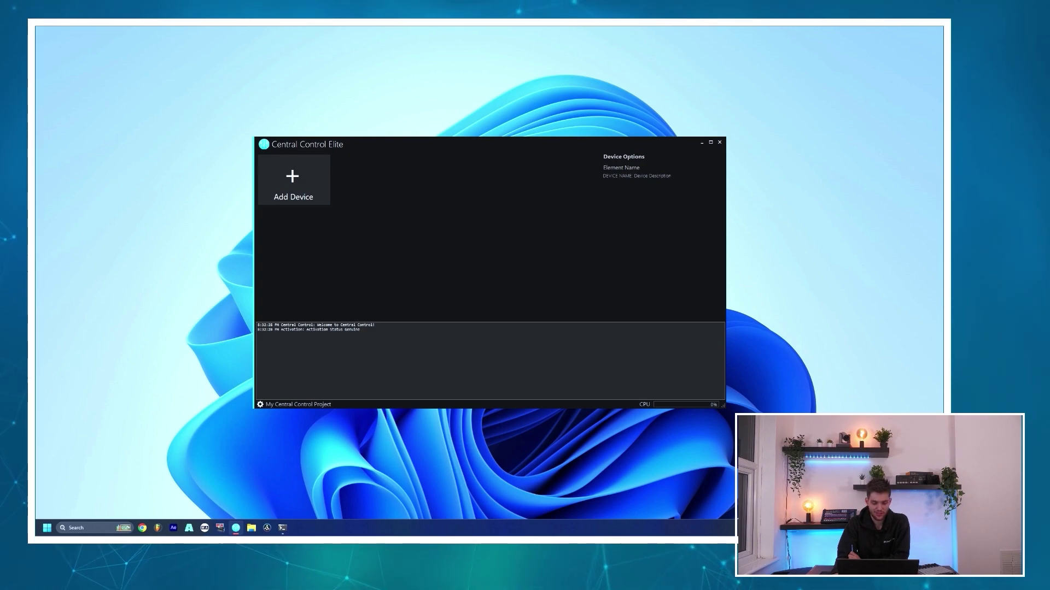
{"action": "left_click", "coordinate": [260, 404]}
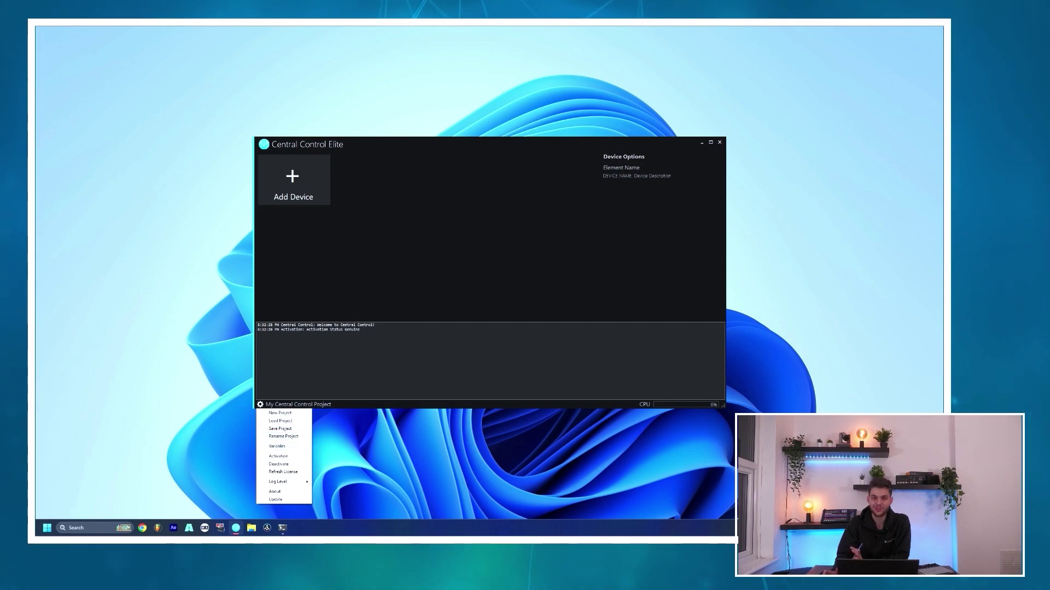
{"action": "key", "text": "Escape"}
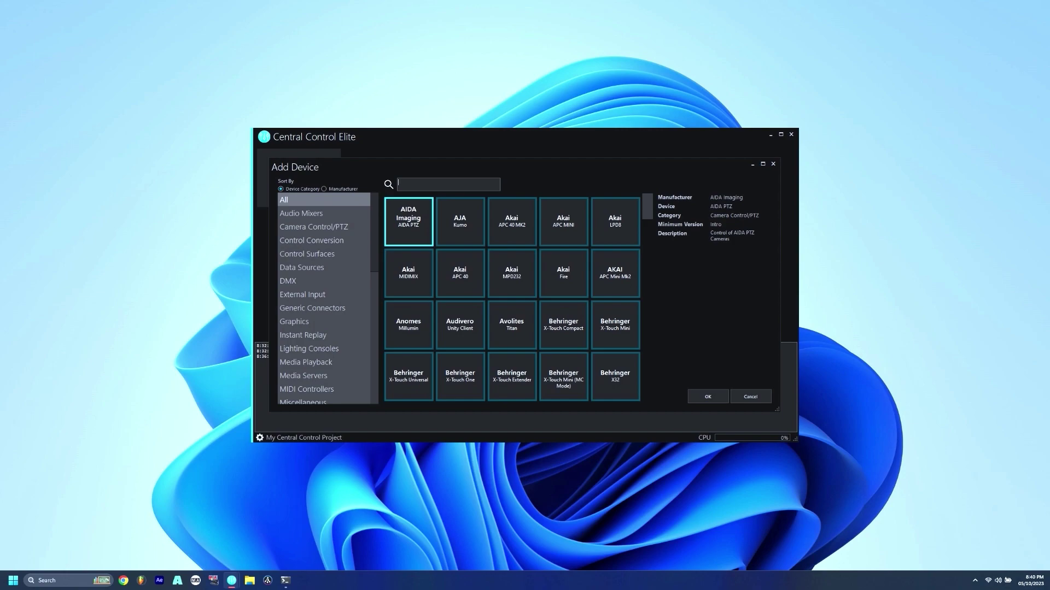
Step: Browse the device list by category and manufacturer, then add the AKAI APC Mini Mk2 under its default name
{"action": "scroll", "coordinate": [324, 301], "scroll_direction": "down", "scroll_amount": 3}
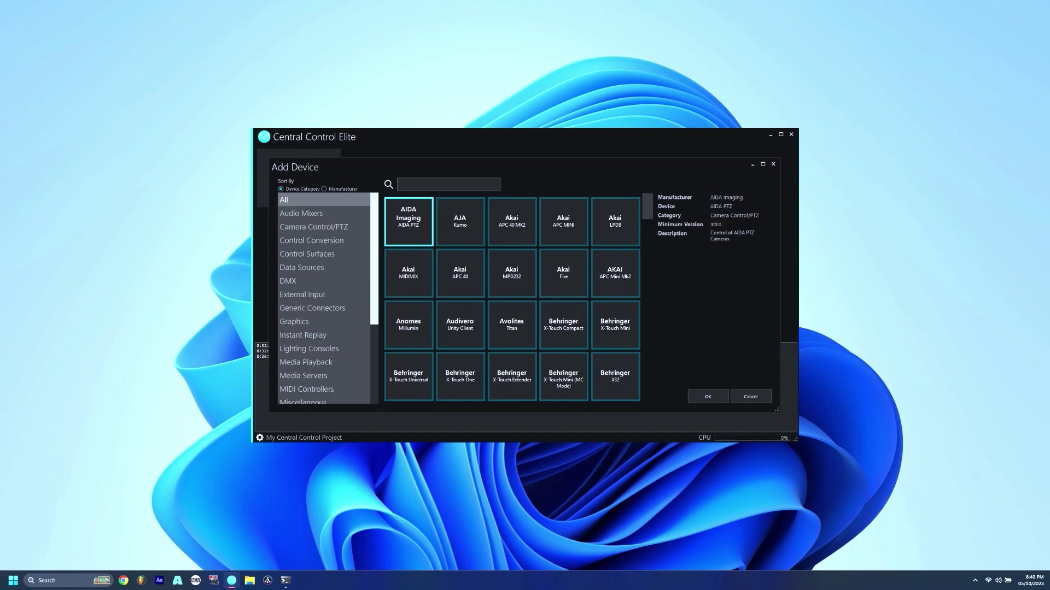
{"action": "scroll", "coordinate": [323, 300], "scroll_direction": "up", "scroll_amount": 3}
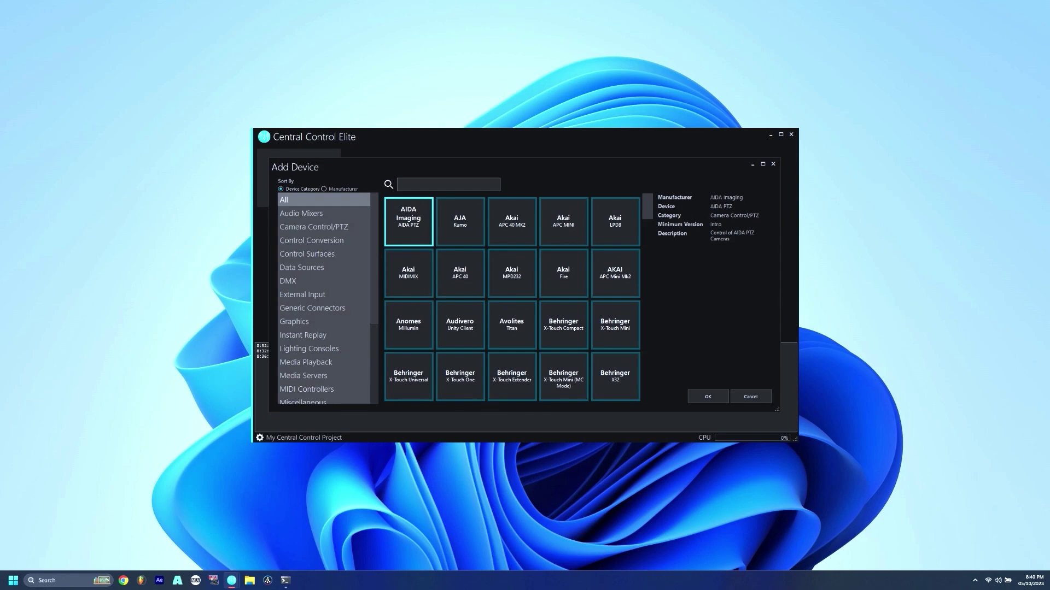
{"action": "scroll", "coordinate": [324, 301], "scroll_direction": "down", "scroll_amount": 5}
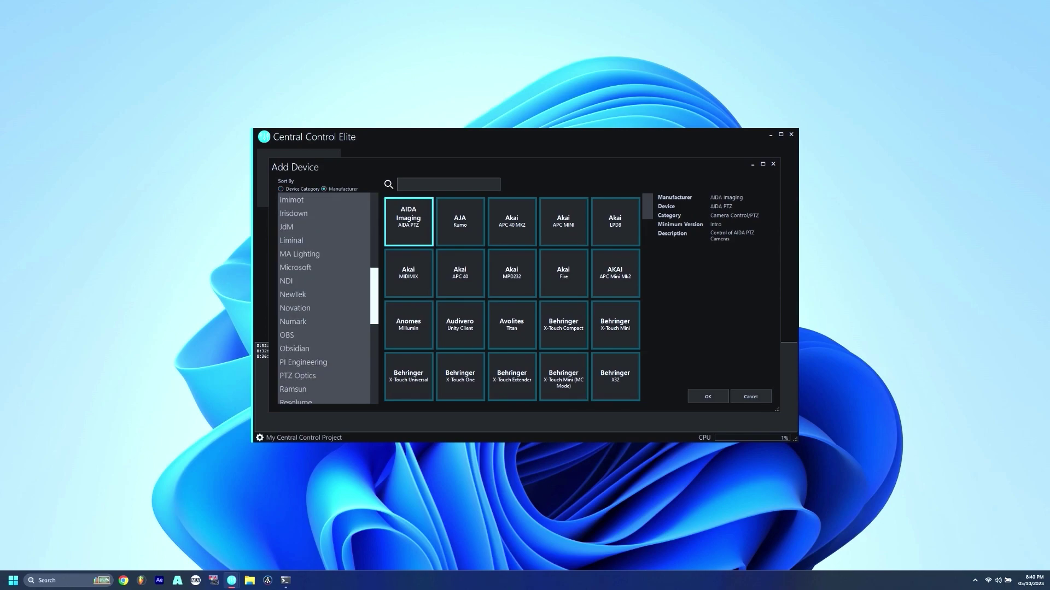
{"action": "scroll", "coordinate": [324, 301], "scroll_direction": "down", "scroll_amount": 3}
{"action": "scroll", "coordinate": [324, 301], "scroll_direction": "up", "scroll_amount": 7}
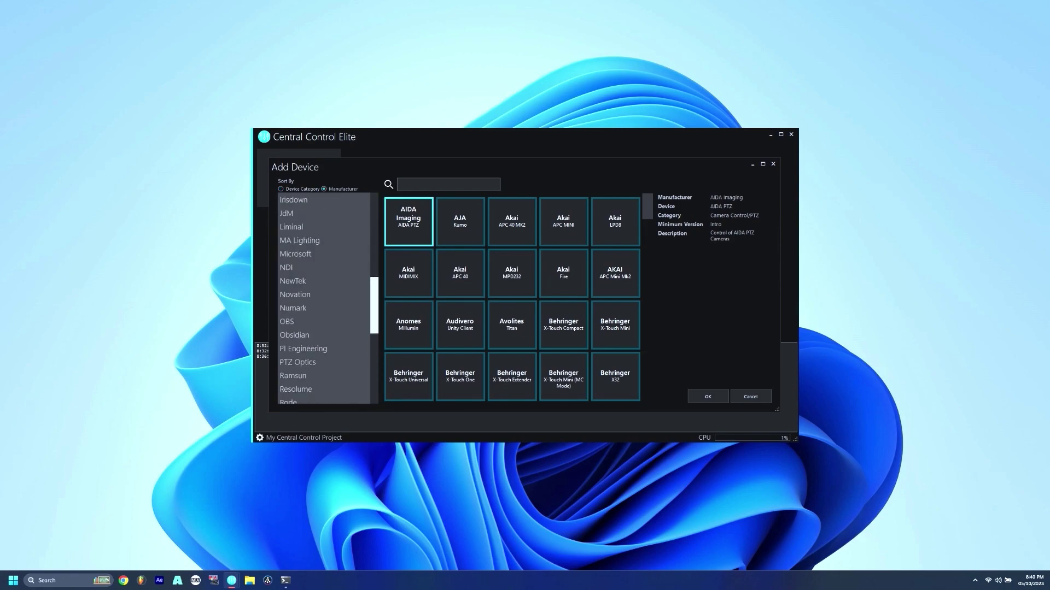
{"action": "left_click", "coordinate": [281, 188]}
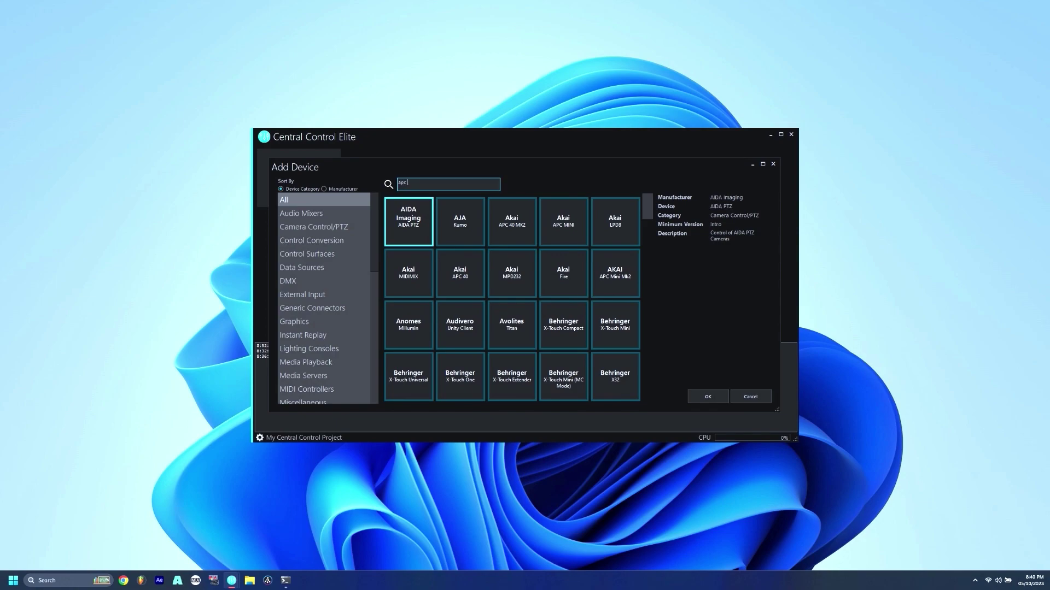
{"action": "double_click", "coordinate": [460, 222]}
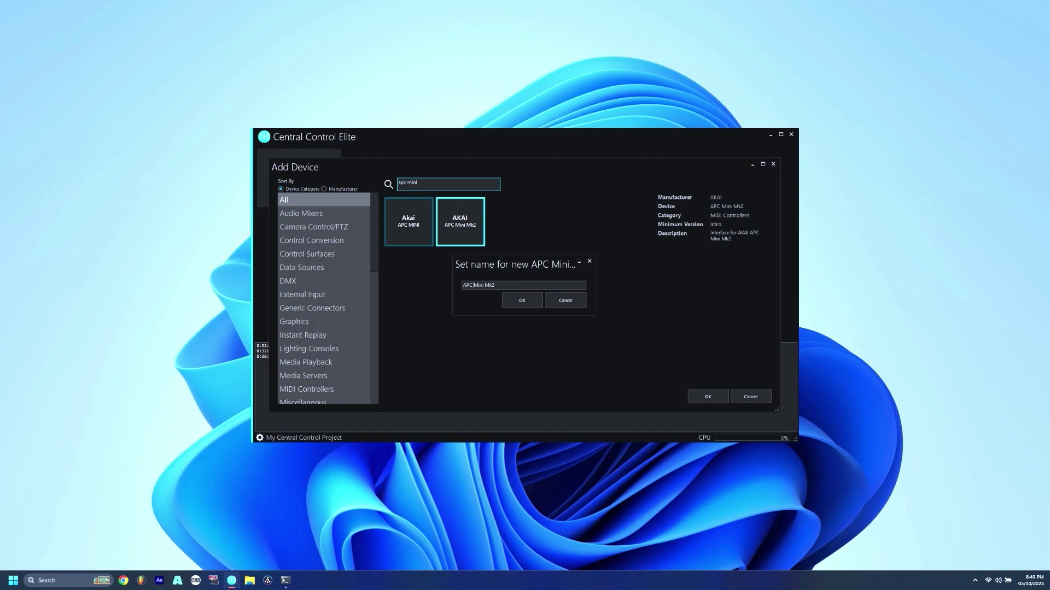
{"action": "left_click", "coordinate": [522, 300]}
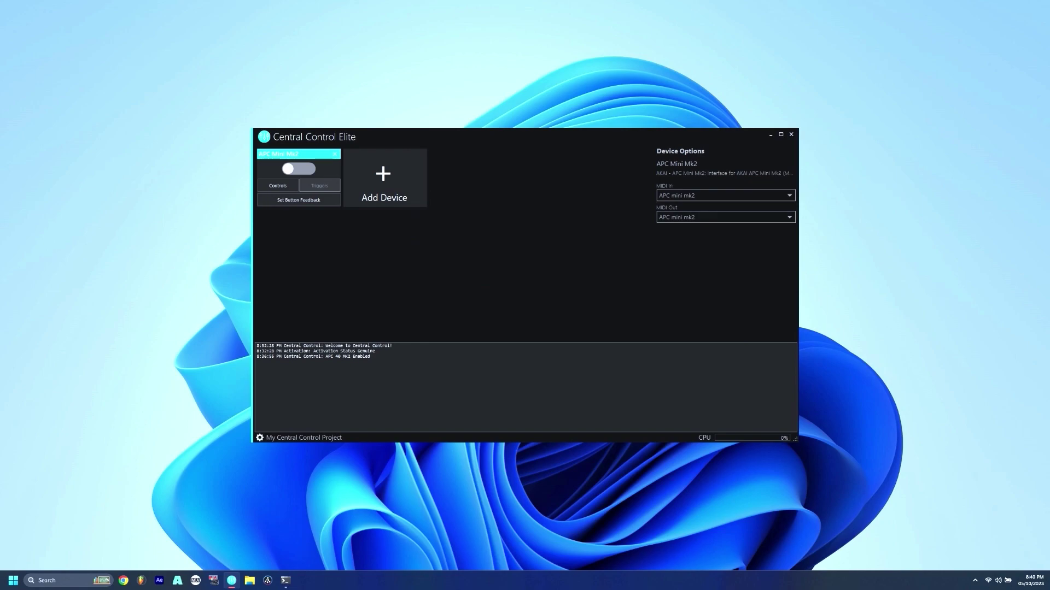
Step: Set the APC Mini Mk2's MIDI In and MIDI Out to APC mini mk2 and enable the device
{"action": "left_click", "coordinate": [725, 195]}
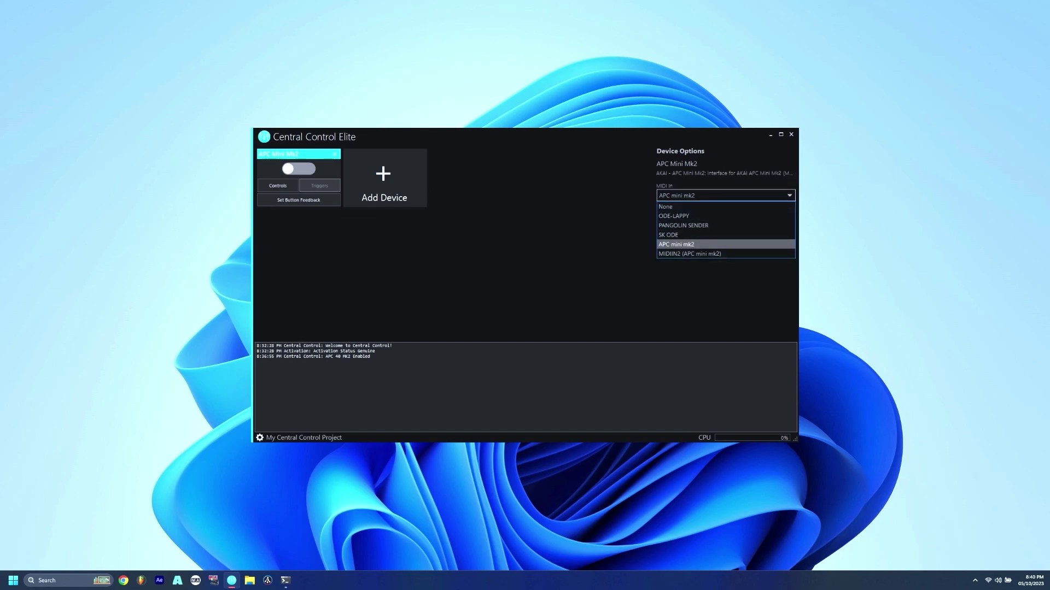
{"action": "left_click", "coordinate": [677, 244]}
{"action": "left_click", "coordinate": [726, 217]}
{"action": "left_click", "coordinate": [677, 276]}
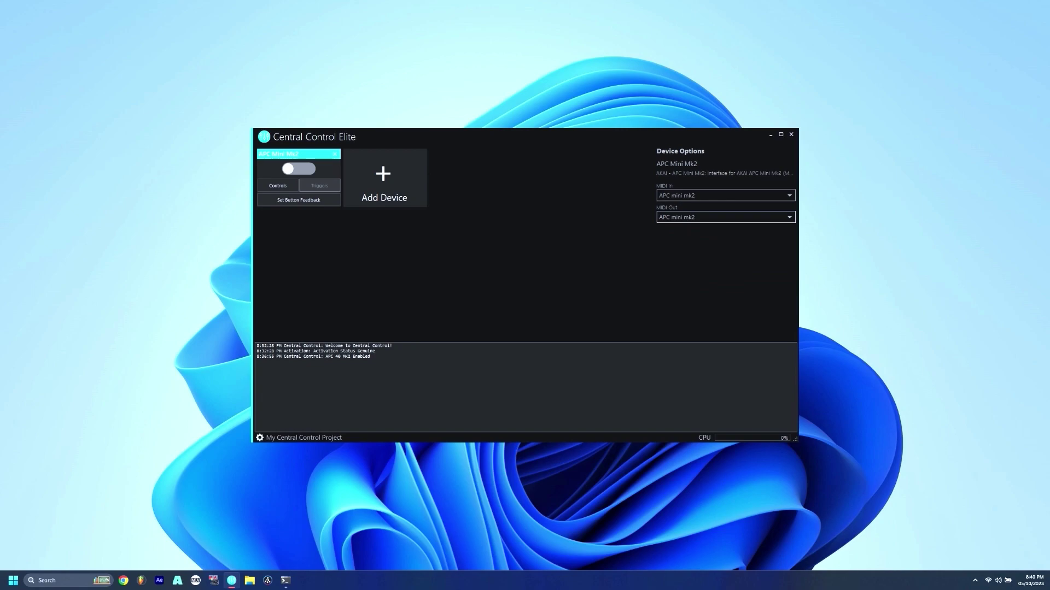
{"action": "left_click", "coordinate": [298, 169]}
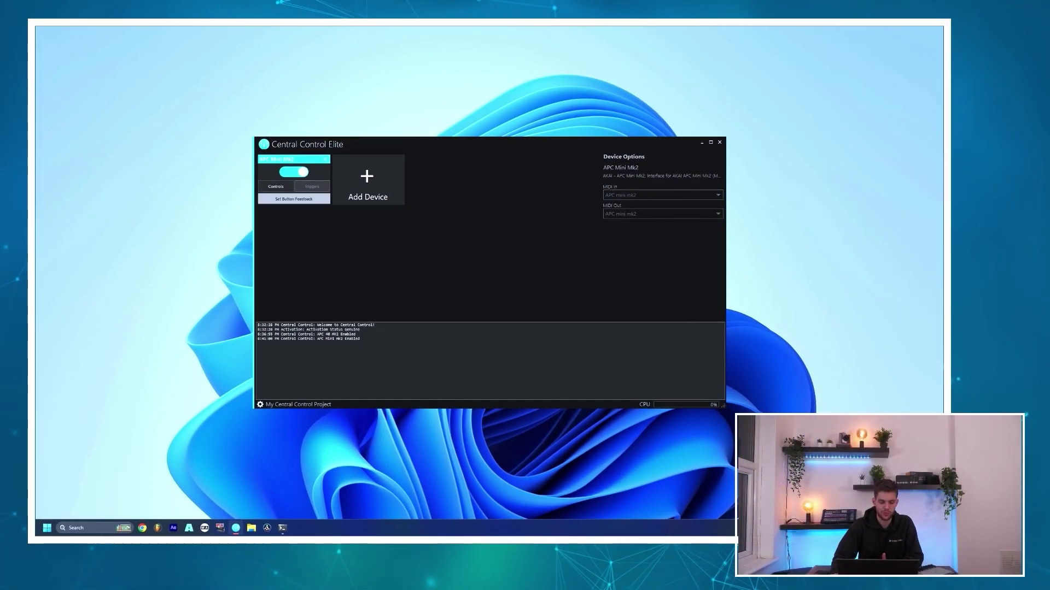
Step: Examine the APC Mini Mk2's button feedback colours for the Default, Off and On states across its controls
{"action": "left_click", "coordinate": [294, 199]}
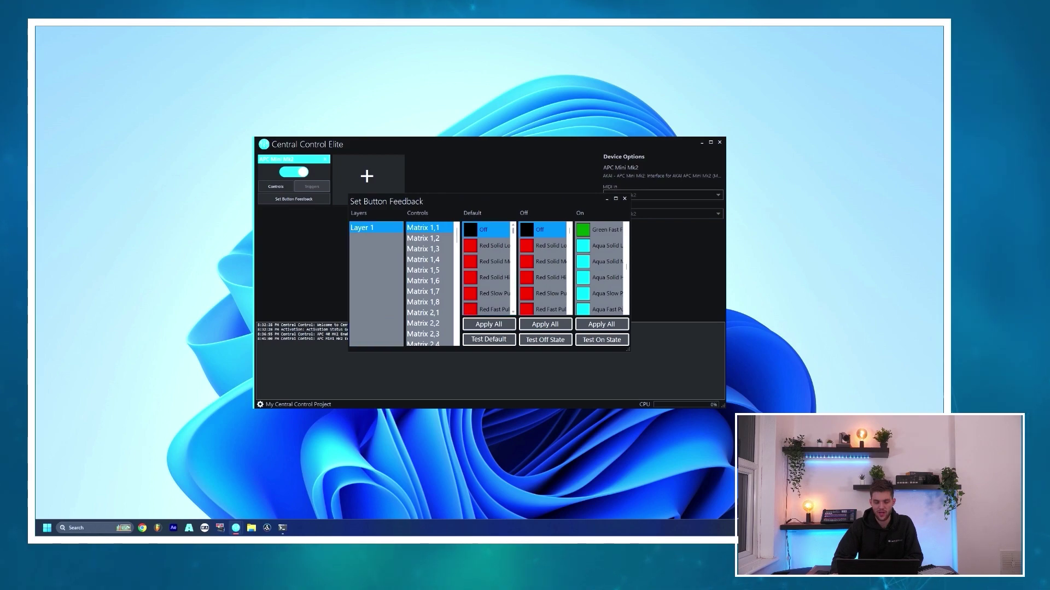
{"action": "scroll", "coordinate": [488, 268], "scroll_direction": "down", "scroll_amount": 10}
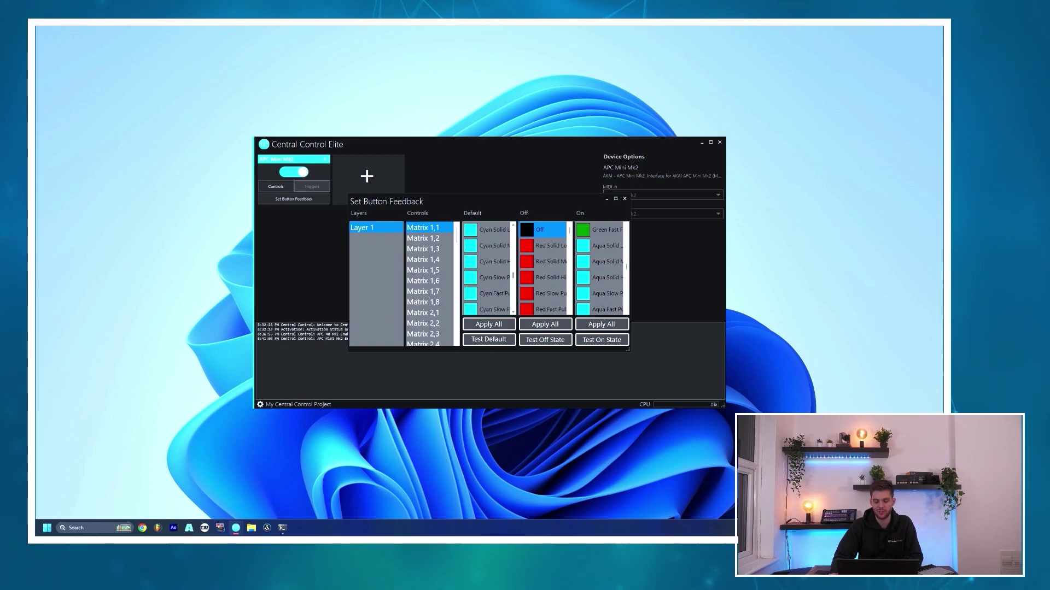
{"action": "scroll", "coordinate": [489, 267], "scroll_direction": "down", "scroll_amount": 4}
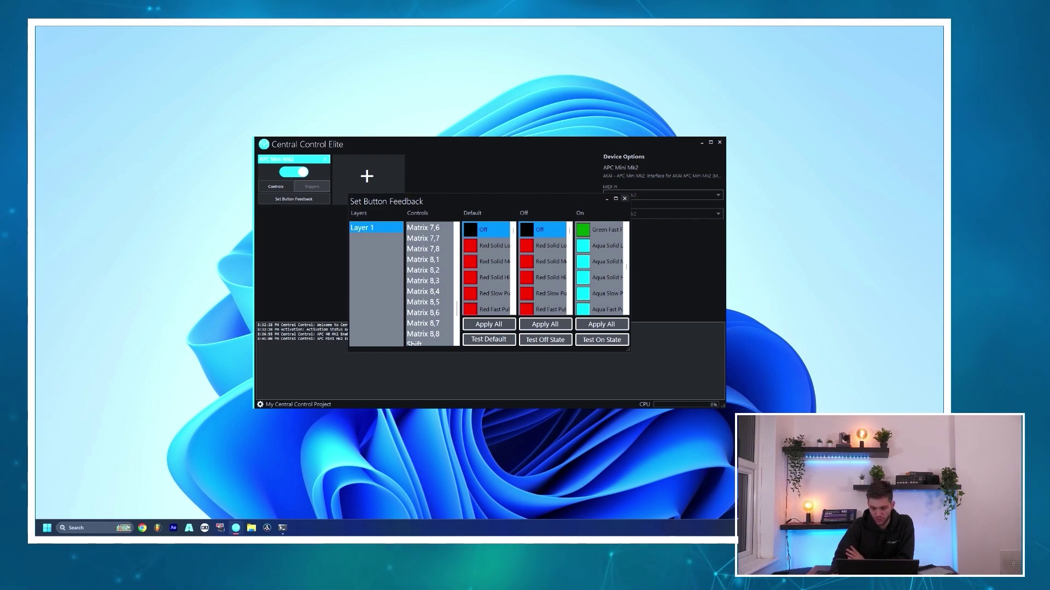
{"action": "left_click", "coordinate": [624, 198]}
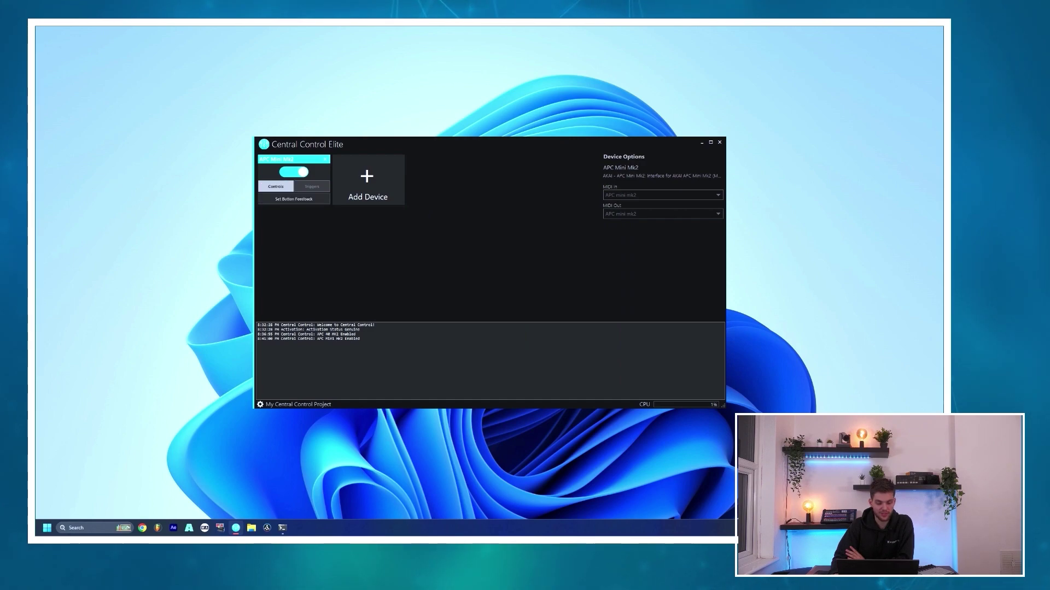
Step: Examine the APC Mini Mk2's control mapping, including its matrix buttons and the Set Layer and Next Layer commands
{"action": "left_click", "coordinate": [275, 186]}
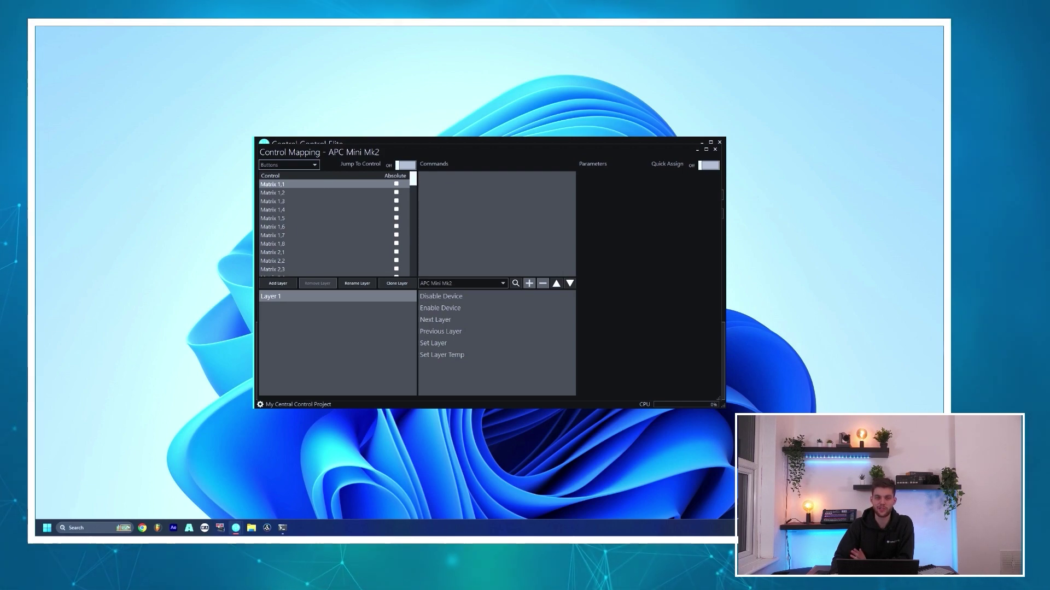
{"action": "scroll", "coordinate": [333, 227], "scroll_direction": "down", "scroll_amount": 4}
{"action": "left_click_drag", "start_coordinate": [413, 190], "coordinate": [413, 252]}
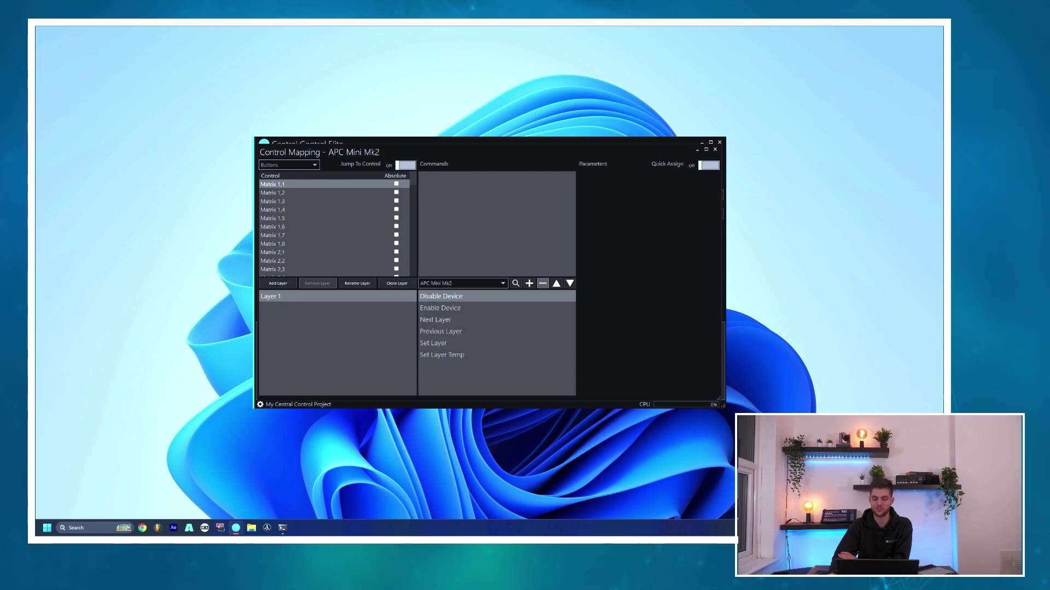
{"action": "left_click", "coordinate": [433, 343]}
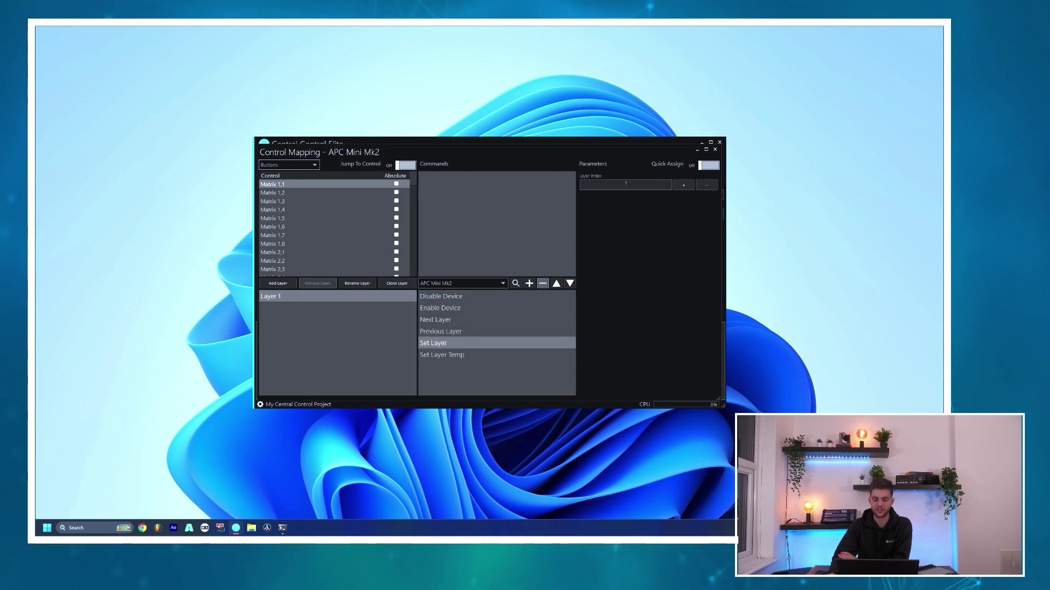
{"action": "left_click", "coordinate": [435, 320]}
{"action": "left_click", "coordinate": [328, 218]}
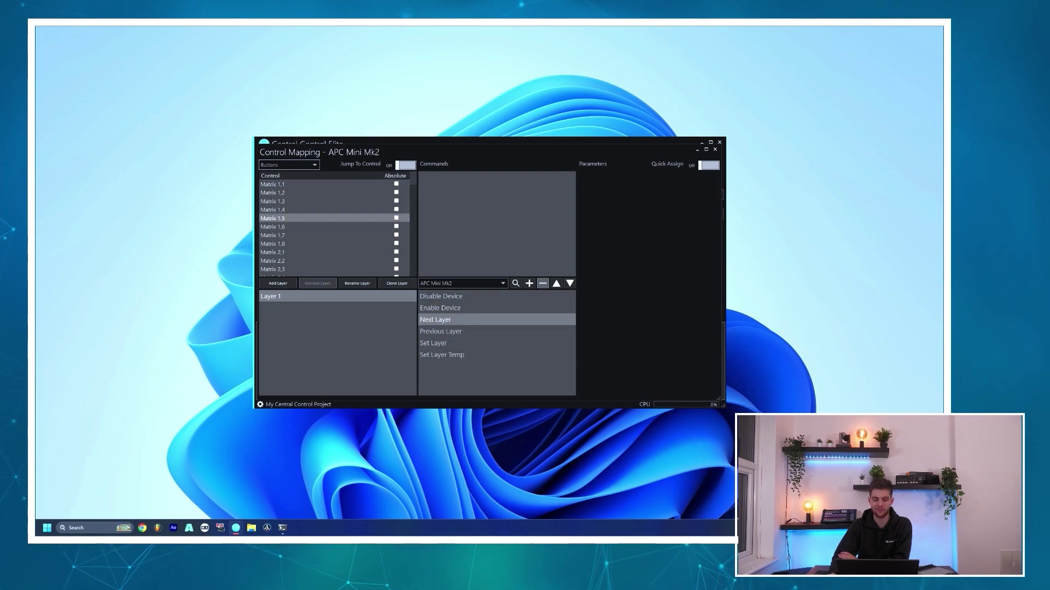
{"action": "left_click", "coordinate": [328, 235]}
{"action": "left_click", "coordinate": [328, 261]}
{"action": "left_click", "coordinate": [328, 244]}
{"action": "left_click", "coordinate": [328, 209]}
{"action": "left_click", "coordinate": [328, 192]}
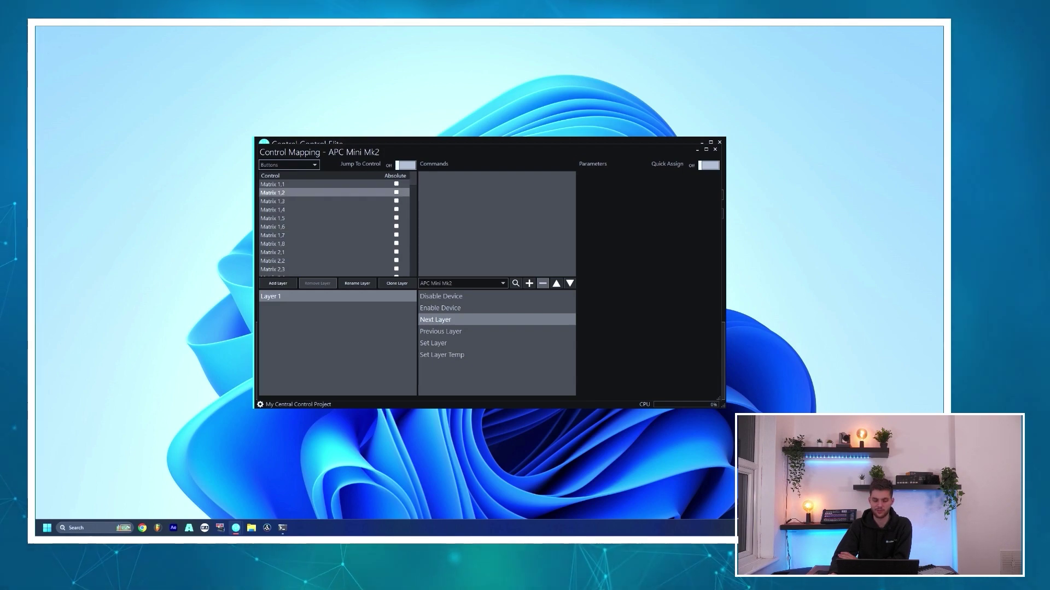
{"action": "left_click", "coordinate": [715, 150]}
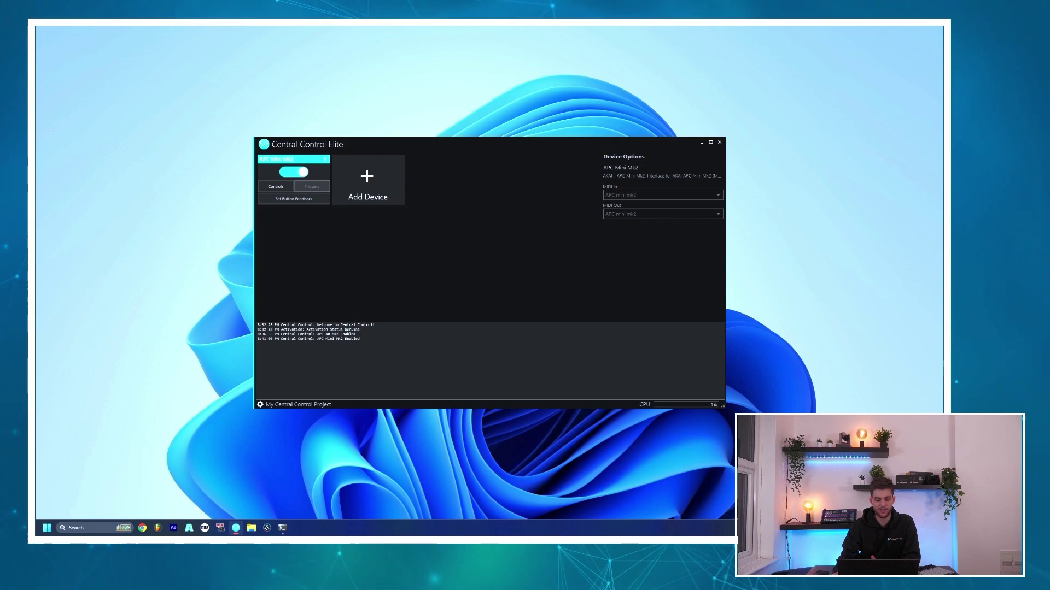
Step: Find Resolume in the device list, add the Arena device and enable it
{"action": "left_click", "coordinate": [367, 180]}
{"action": "scroll", "coordinate": [478, 285], "scroll_direction": "down", "scroll_amount": 2}
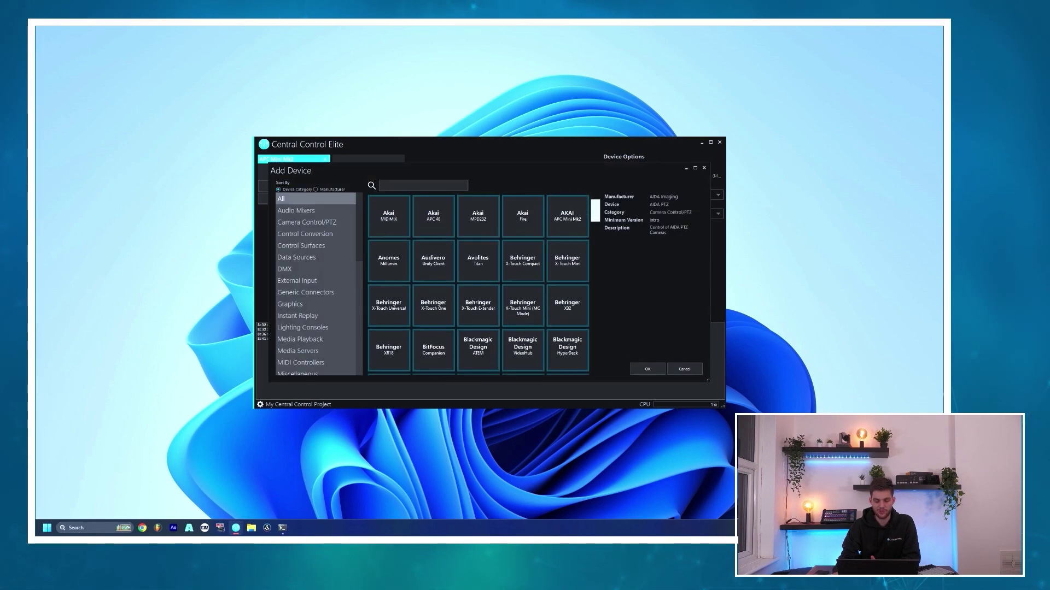
{"action": "type", "text": "resolu"}
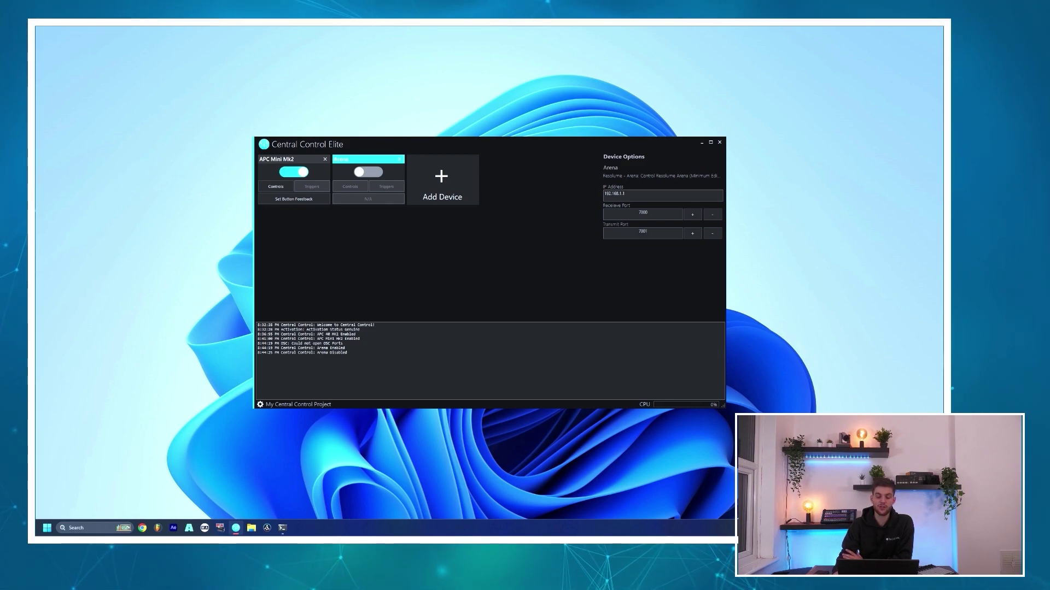
{"action": "double_click", "coordinate": [615, 193]}
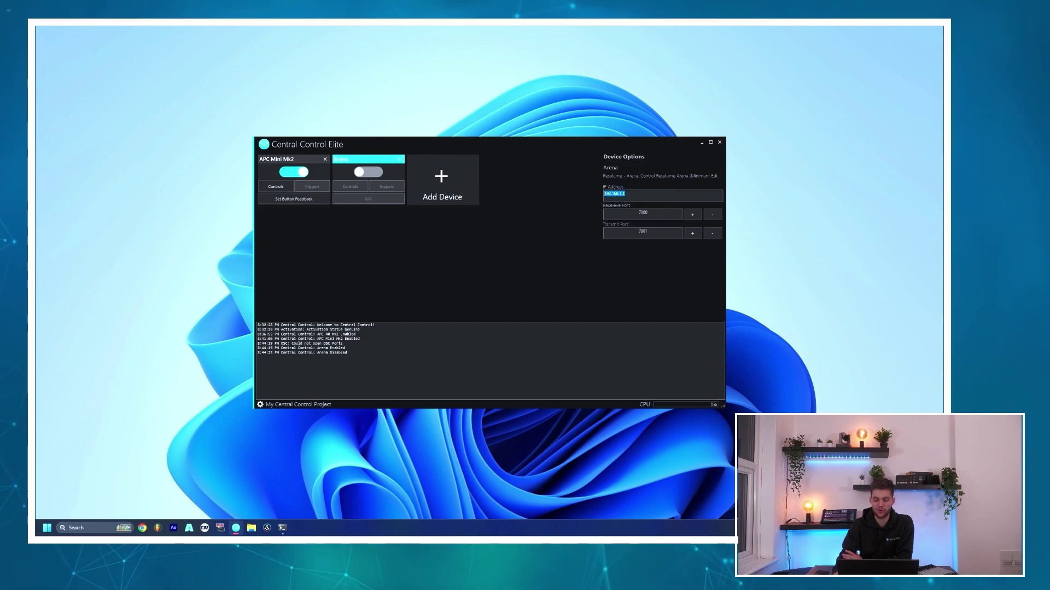
{"action": "left_click", "coordinate": [368, 172]}
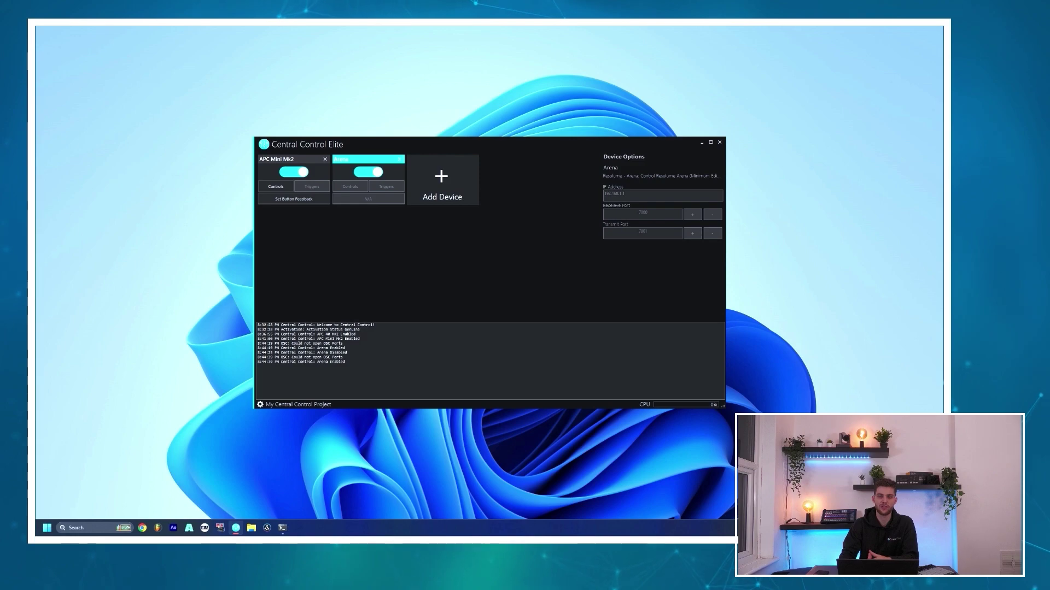
Step: Add the Central Control Flex Macros device under its default name and enable it
{"action": "left_click", "coordinate": [442, 179]}
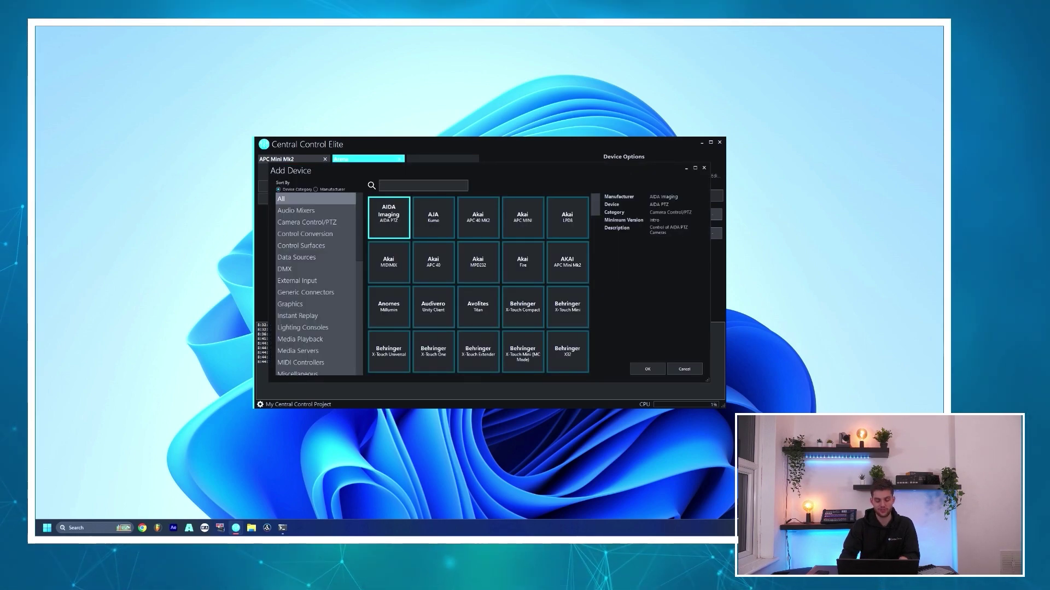
{"action": "type", "text": "flex"}
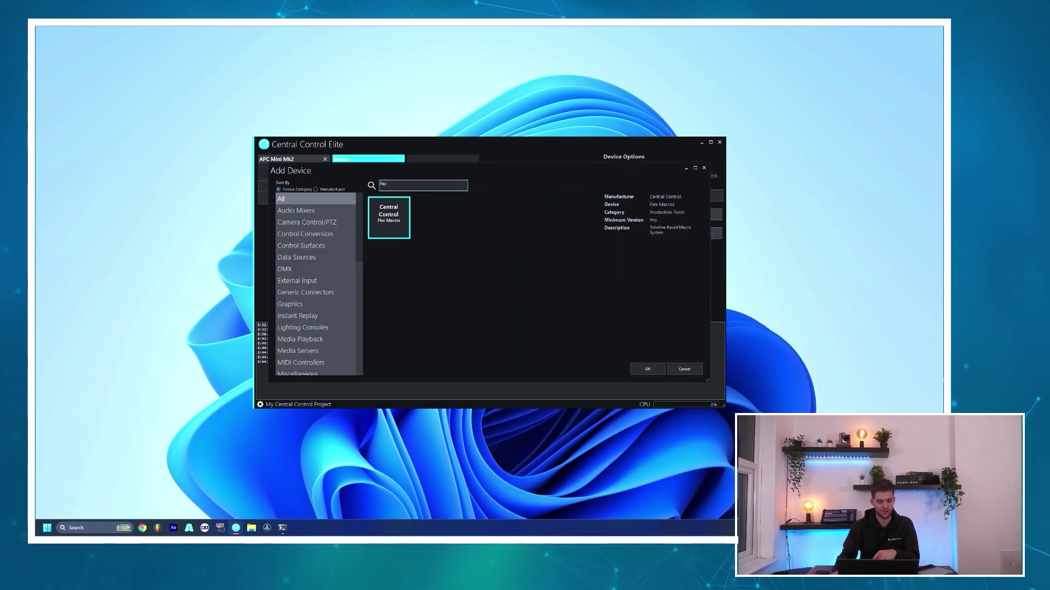
{"action": "key", "text": "Return"}
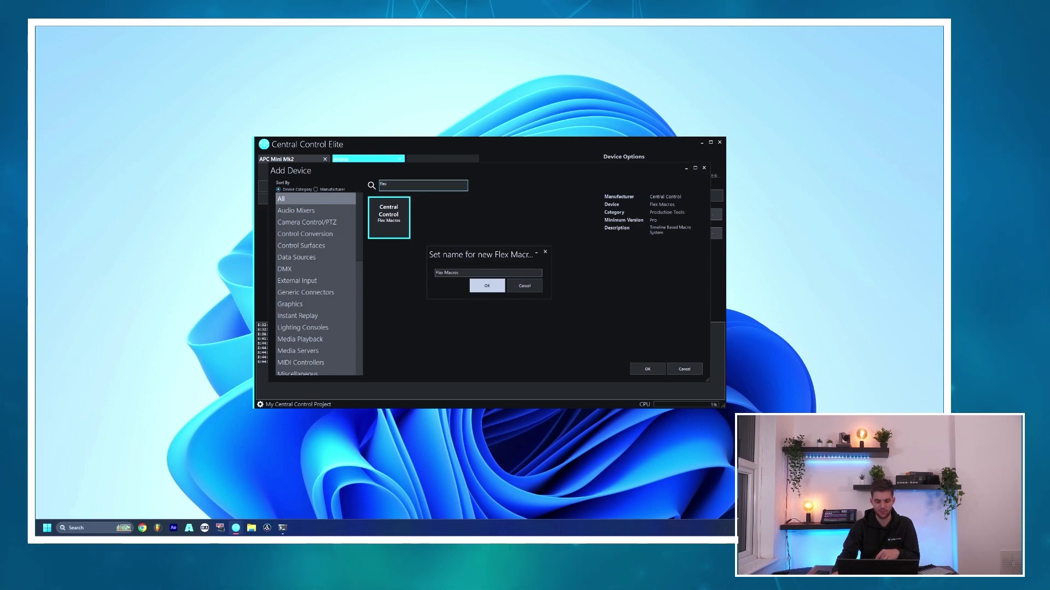
{"action": "left_click", "coordinate": [487, 286]}
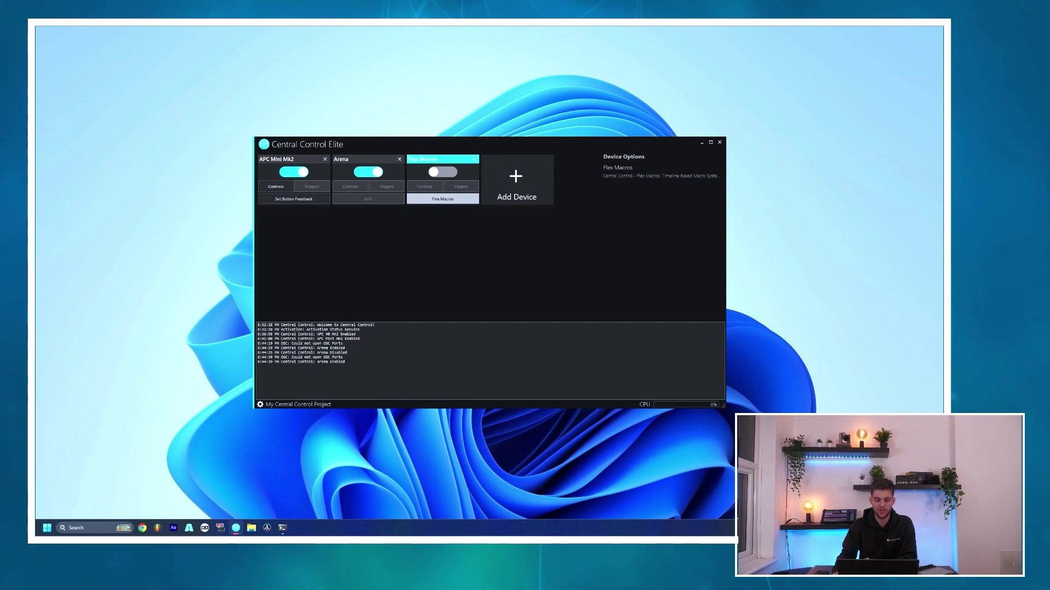
{"action": "left_click", "coordinate": [442, 172]}
{"action": "left_click", "coordinate": [442, 198]}
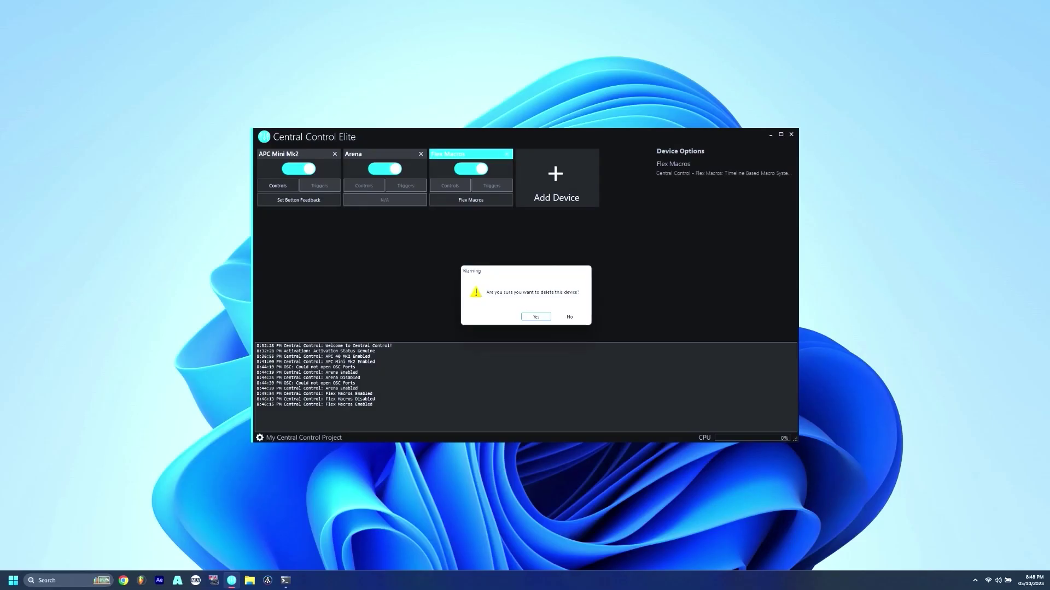
Step: Delete the Flex Macros device from the project
{"action": "key", "text": "Return"}
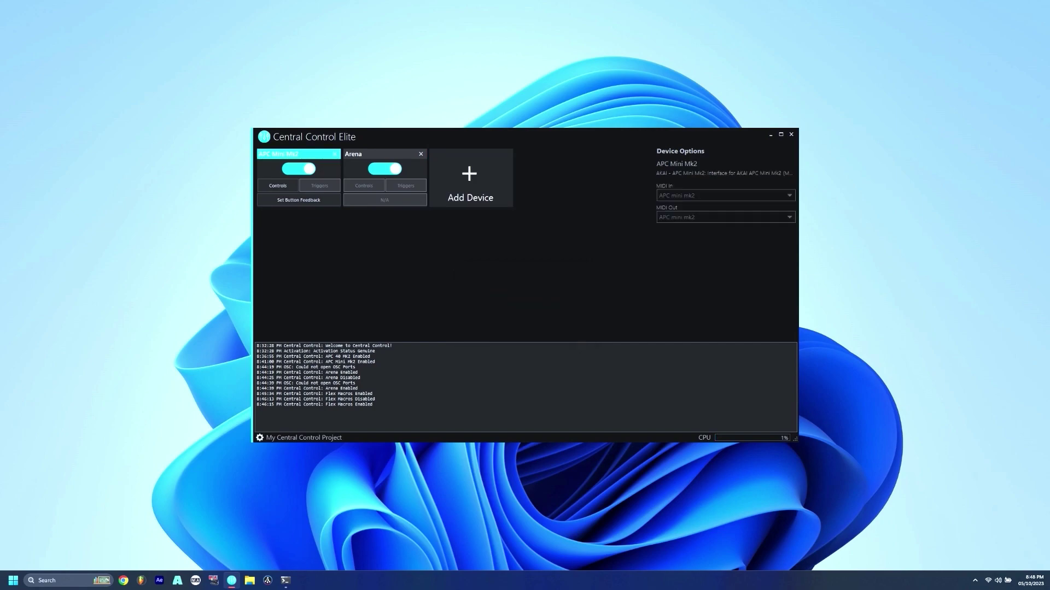
Step: Open the Arena device's name for editing
{"action": "left_click", "coordinate": [377, 153]}
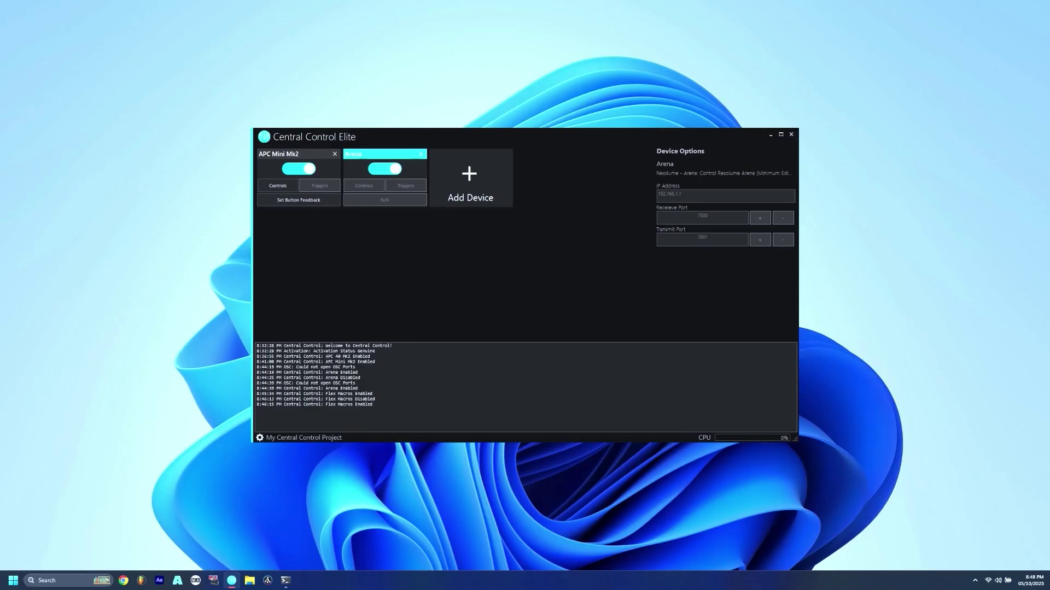
{"action": "key", "text": "F2"}
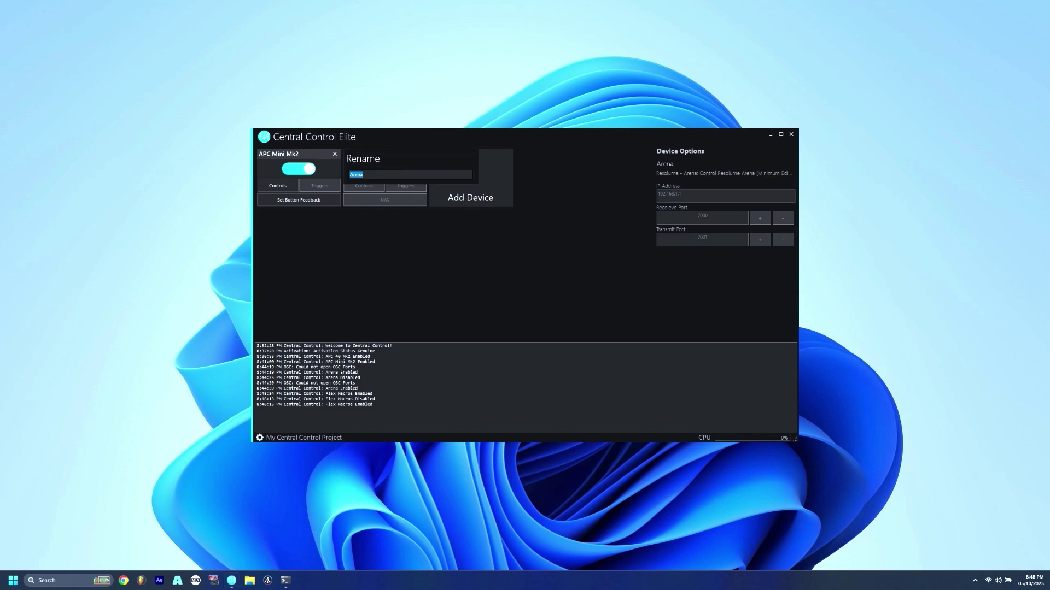